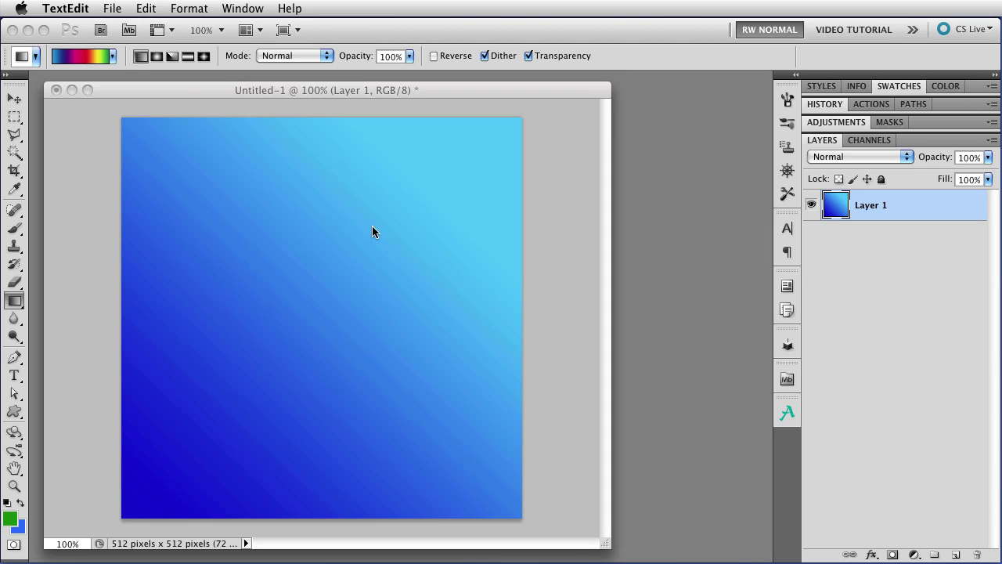
left_click(87, 62)
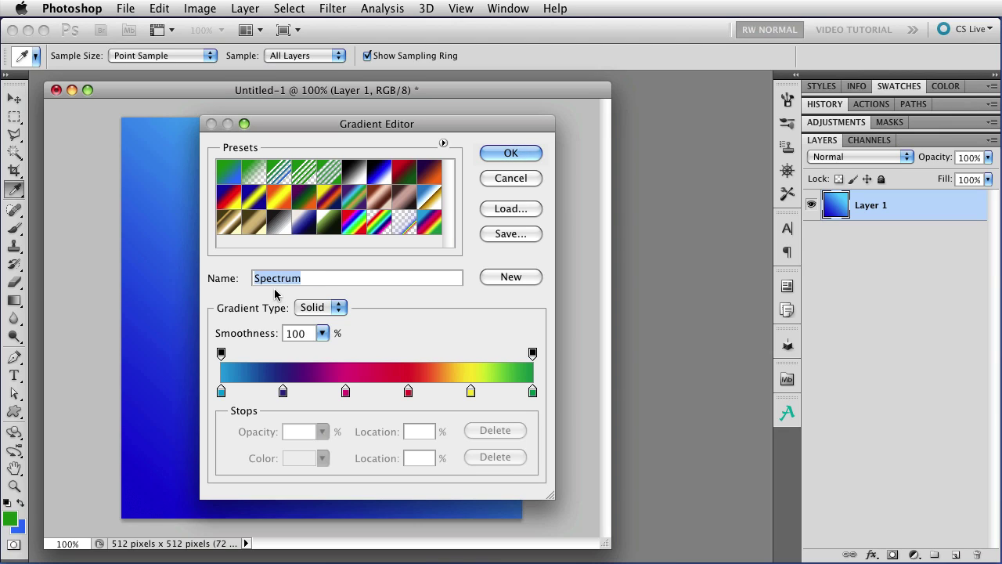
left_click(379, 202)
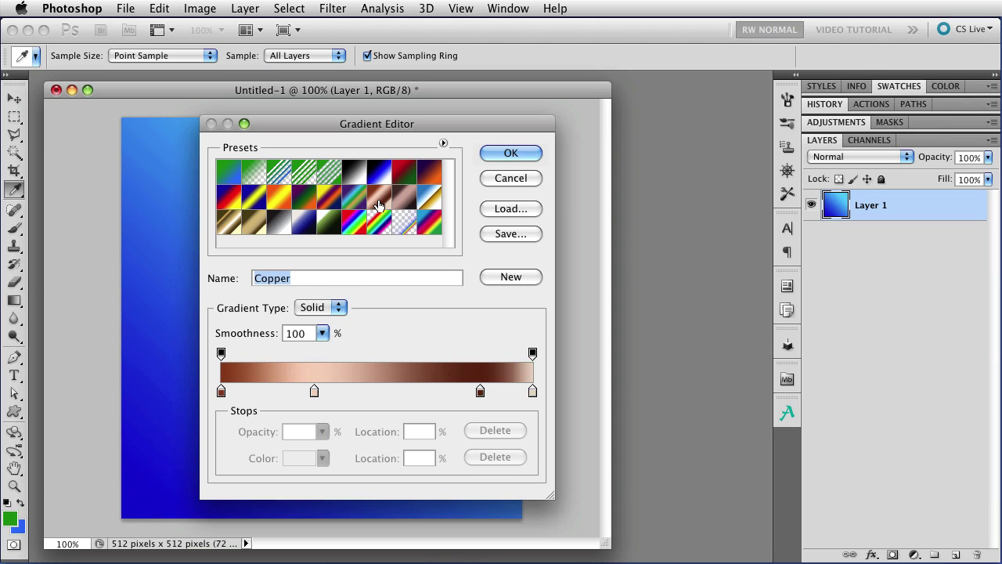
left_click(427, 225)
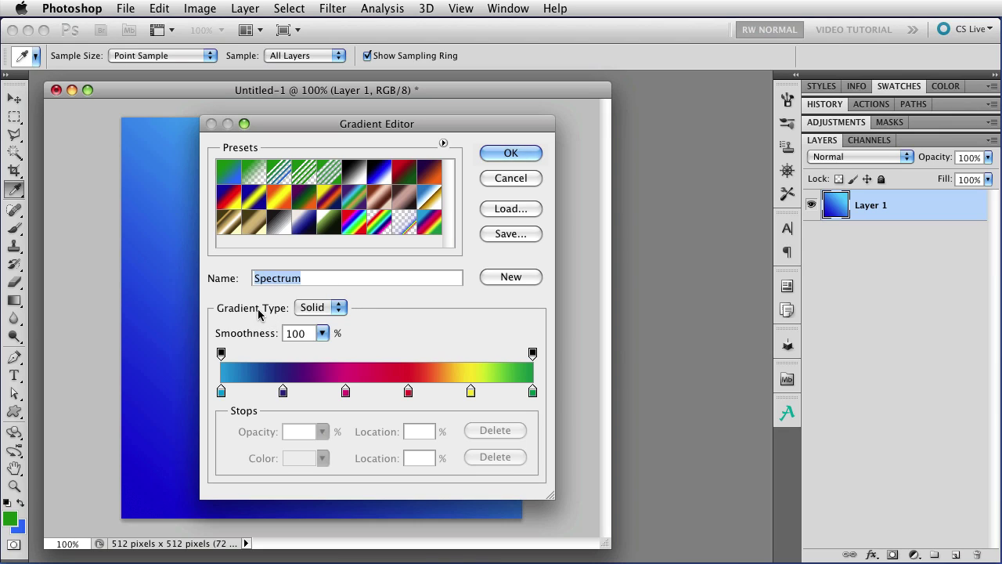
Preview the Noise gradient type, then switch the gradient back to Solid.
left_click(341, 310)
left_click(314, 321)
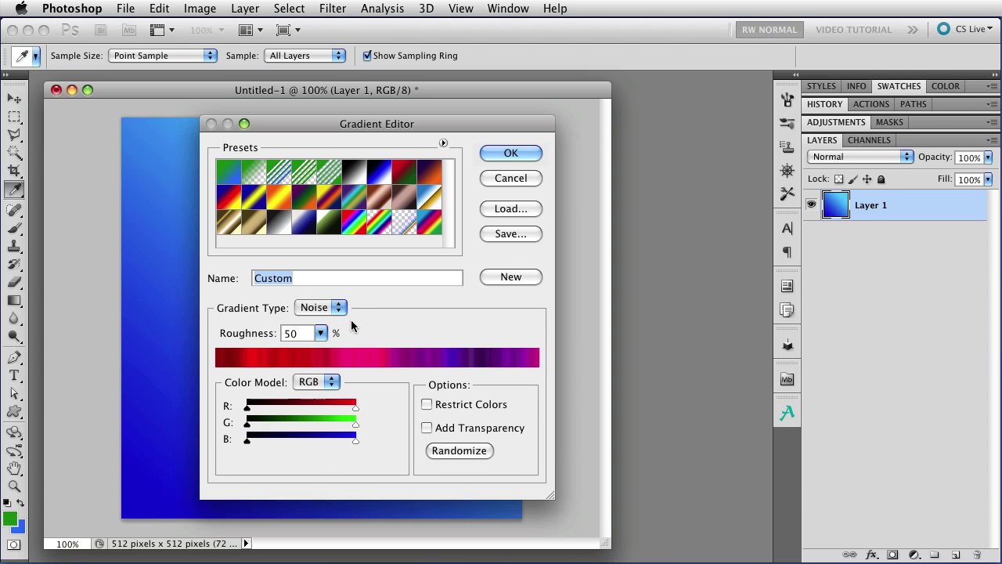
left_click(349, 311)
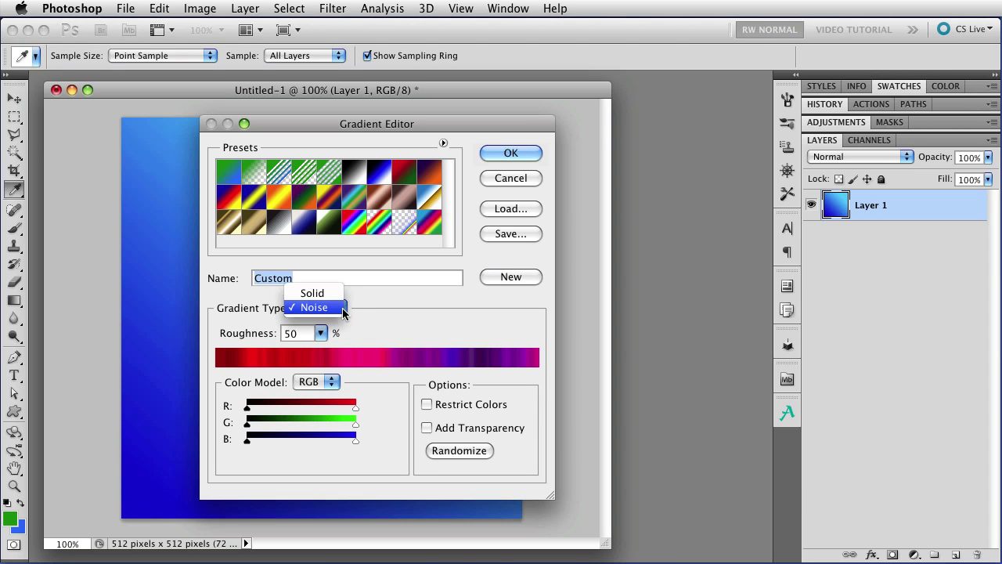
left_click(311, 287)
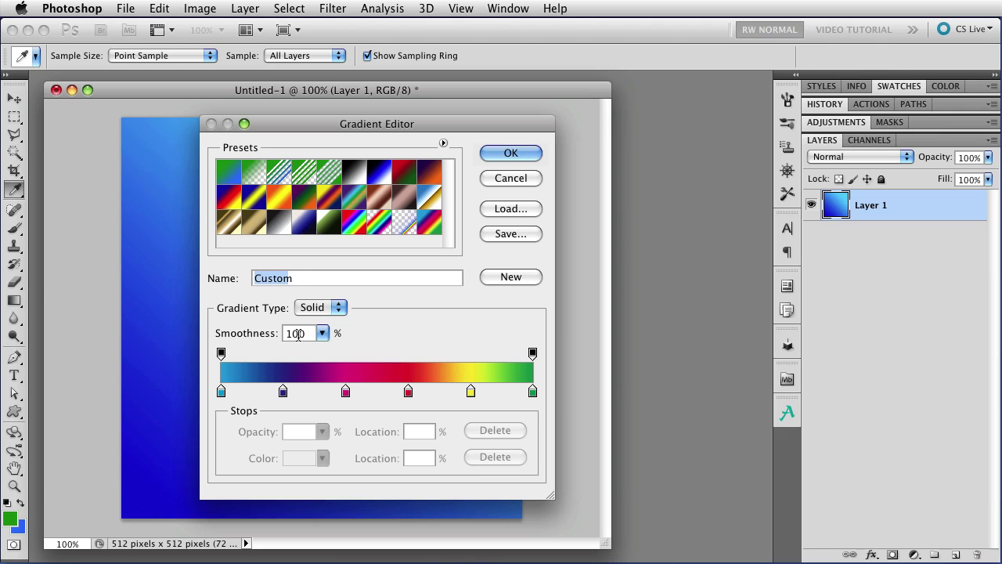
double_click(298, 335)
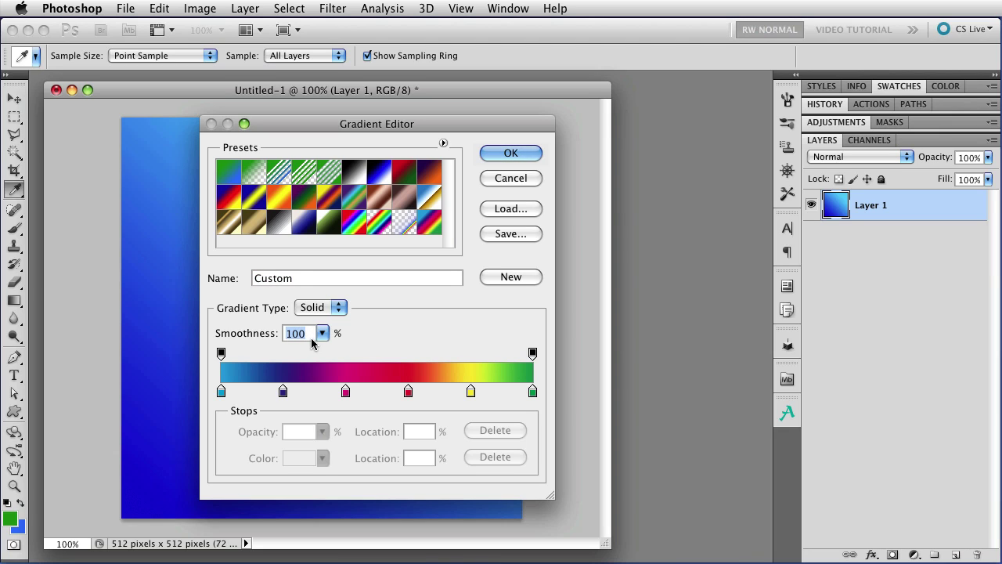
type("50")
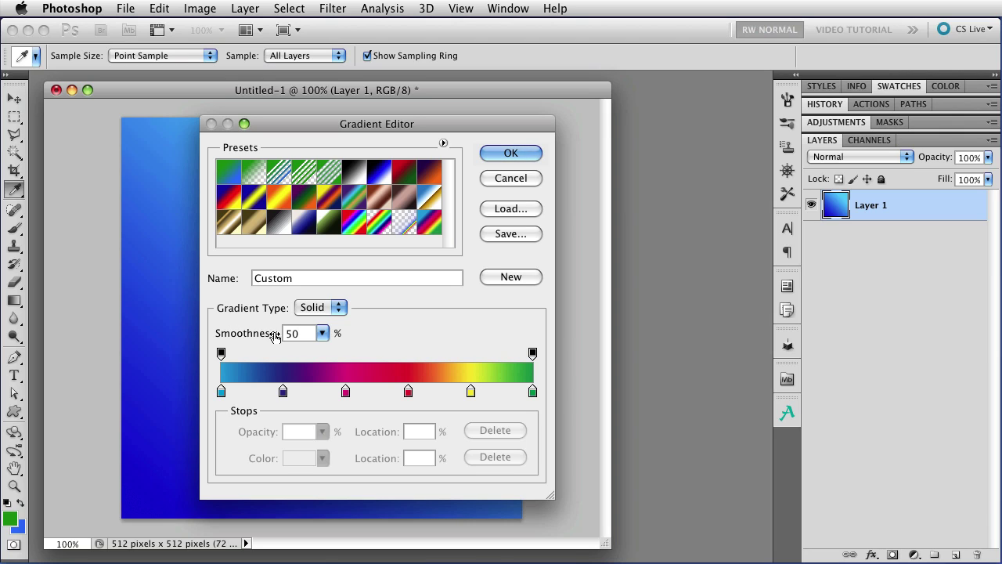
left_click(324, 334)
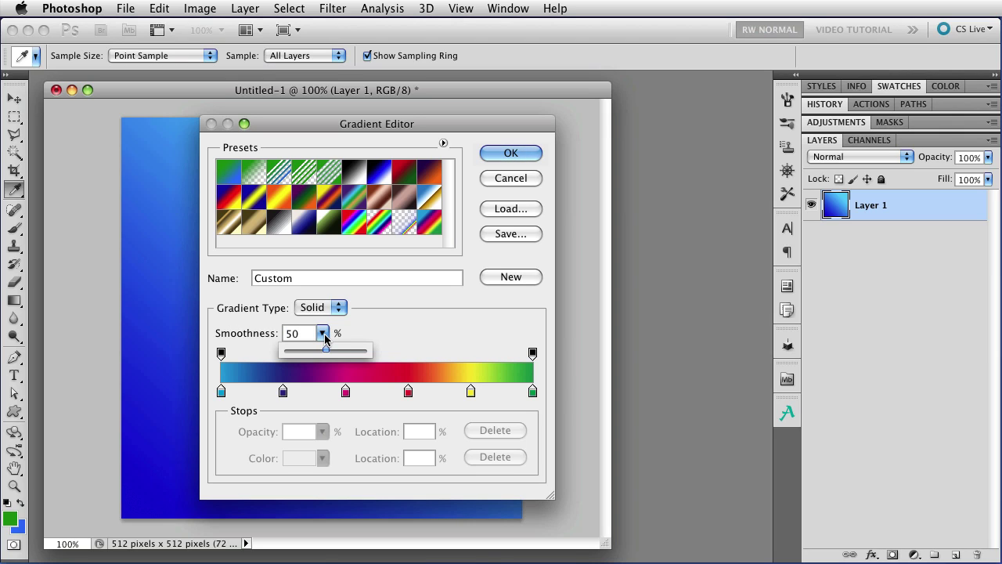
mouse_move(325, 350)
left_mouse_down()
mouse_move(304, 350)
mouse_move(346, 351)
mouse_move(294, 351)
mouse_move(310, 351)
left_mouse_up()
left_click_drag(252, 339, 257, 341)
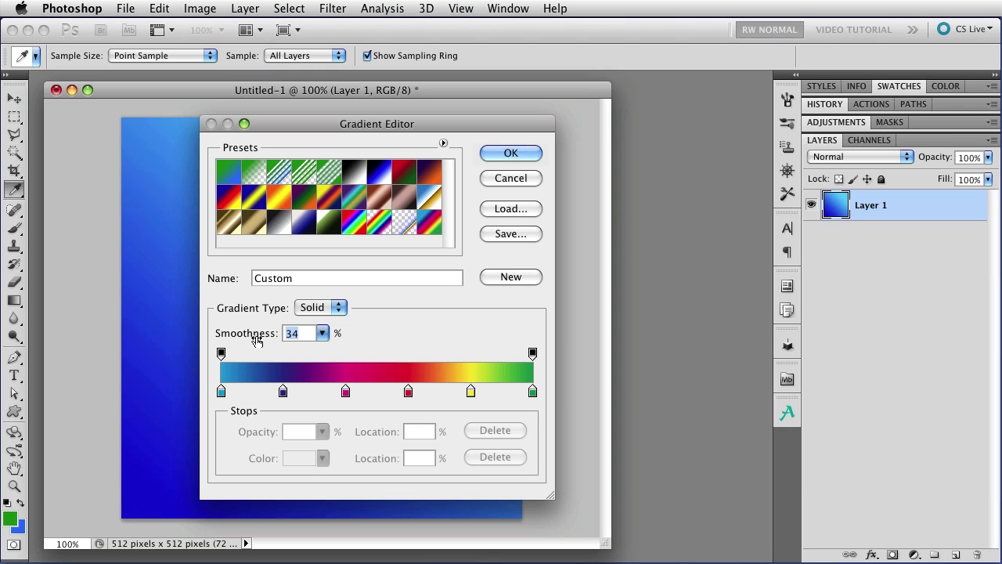
left_click_drag(257, 340, 253, 340)
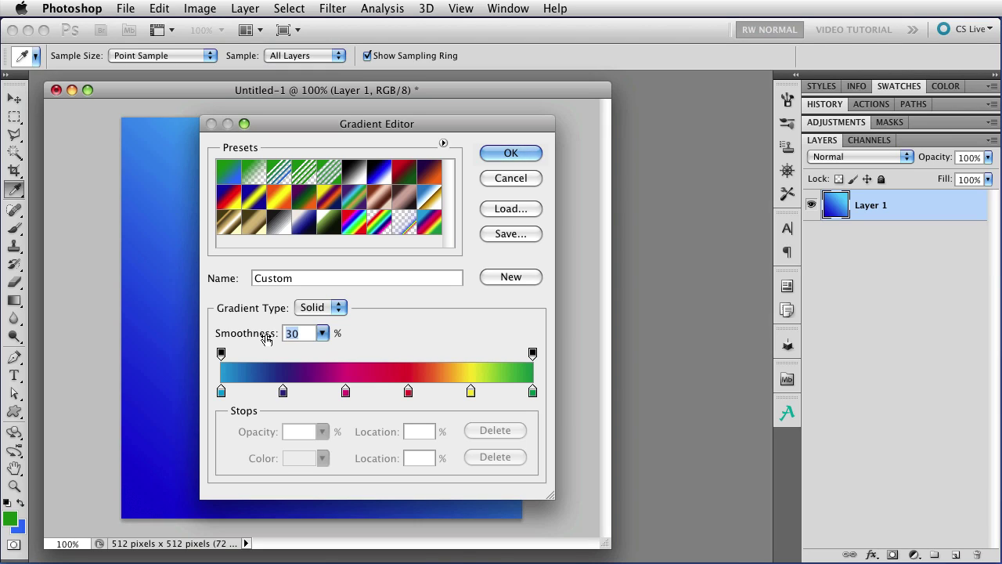
left_click_drag(267, 337, 320, 342)
left_click_drag(260, 335, 204, 334)
left_click_drag(202, 335, 356, 343)
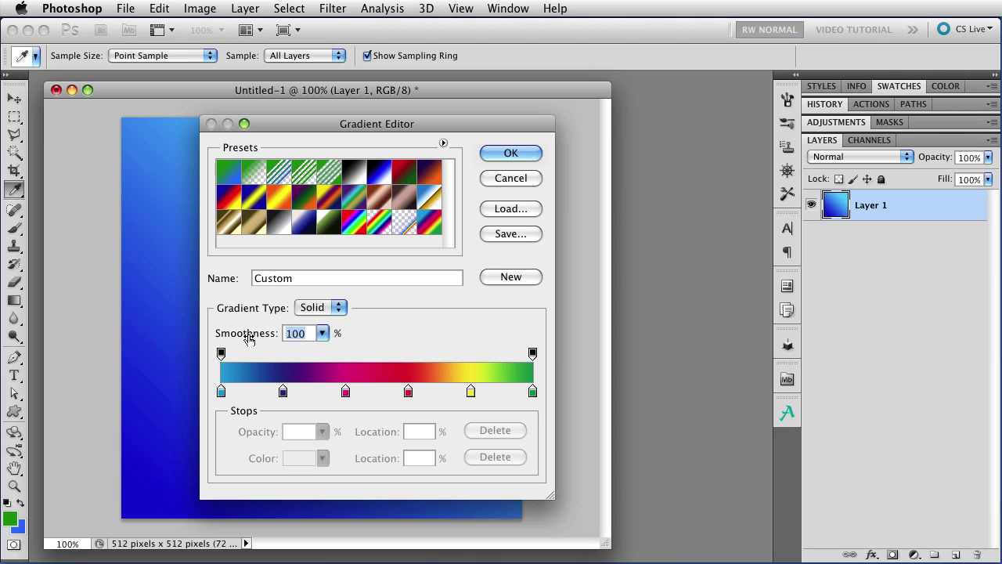
left_click_drag(259, 338, 357, 345)
Add an opacity stop at 48% and lower its opacity to about 53%.
left_click(369, 355)
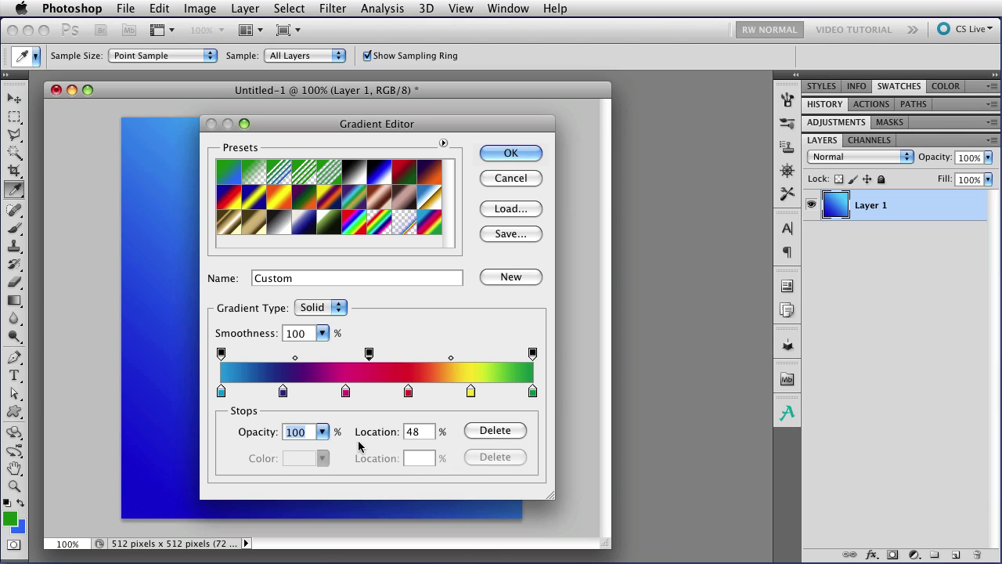
left_click_drag(276, 443, 233, 437)
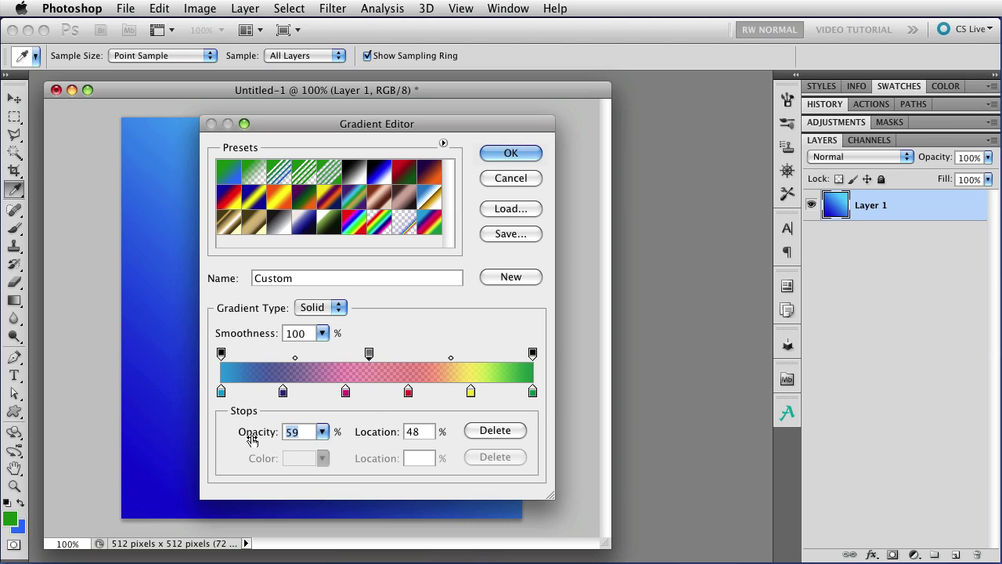
mouse_move(252, 439)
left_mouse_down()
mouse_move(289, 444)
mouse_move(250, 443)
left_mouse_up()
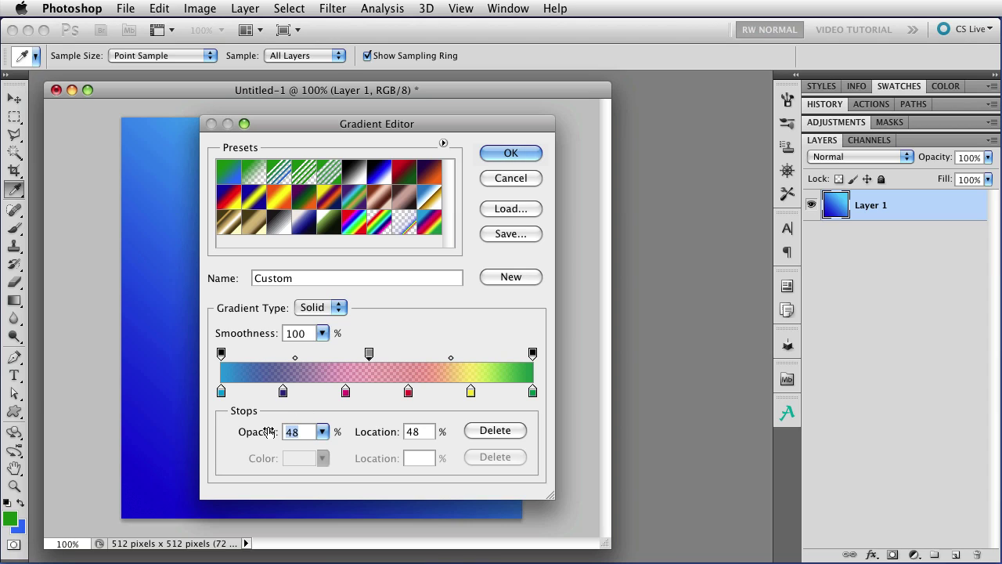
left_click_drag(264, 433, 243, 436)
Move the opacity midpoint right of the 48% stop to a 5% location.
left_click(450, 358)
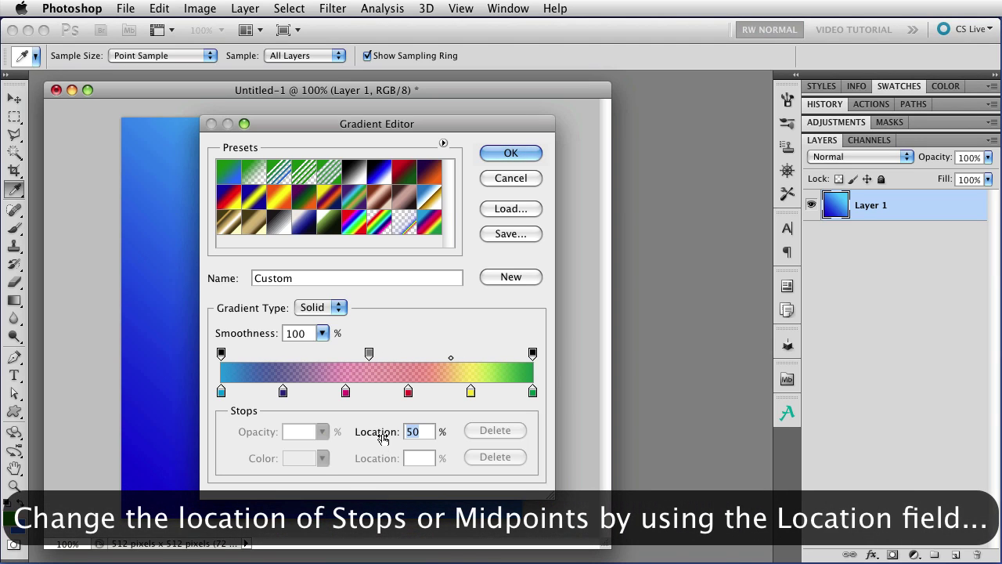
left_click_drag(382, 438, 345, 439)
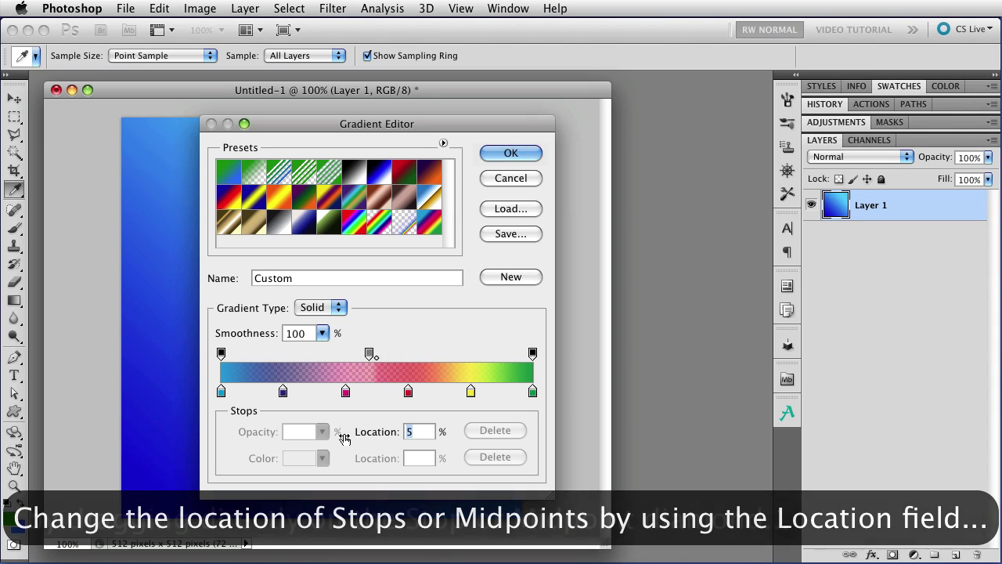
left_click_drag(345, 438, 387, 449)
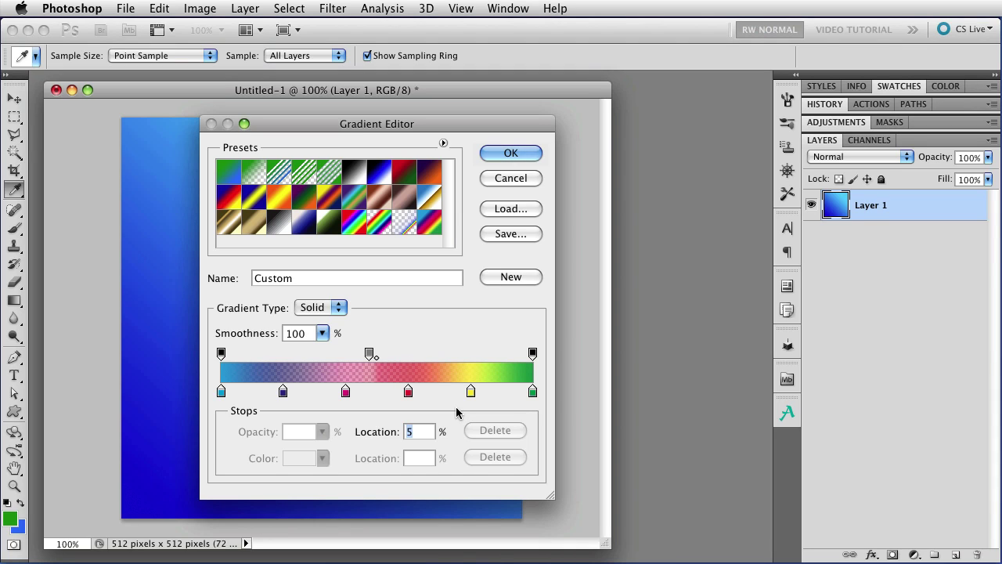
key("alt")
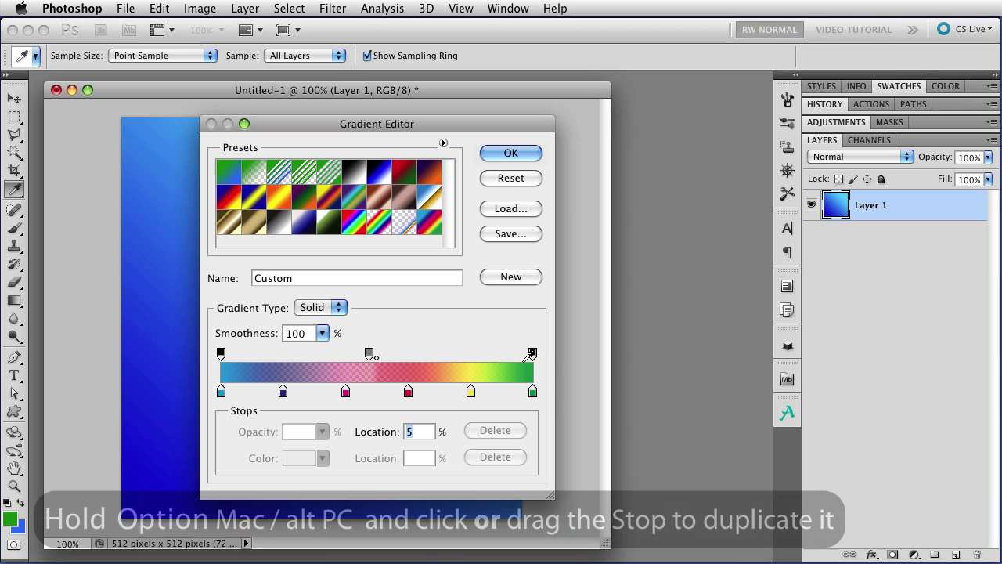
left_click_drag(532, 355, 372, 351)
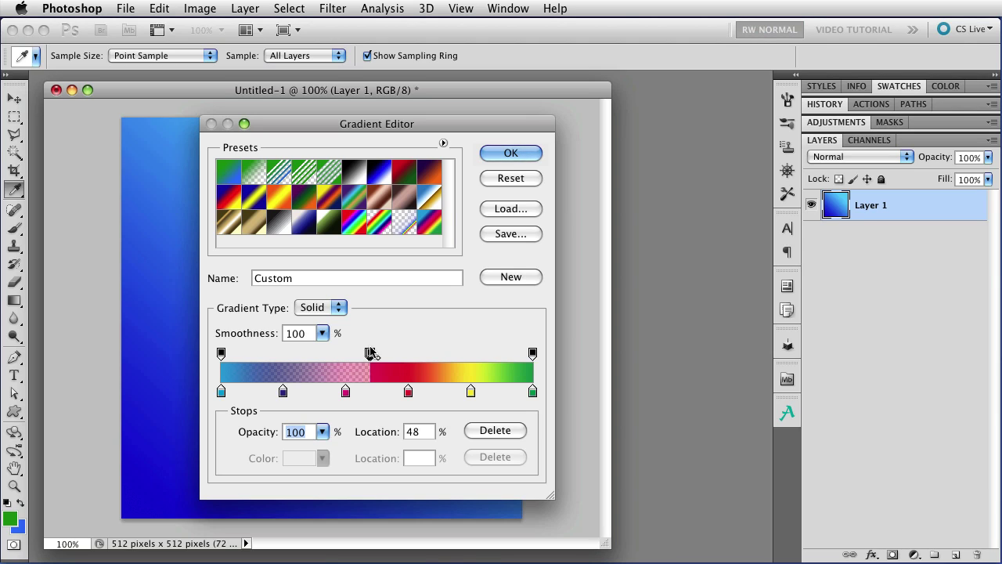
left_click_drag(370, 353, 400, 358)
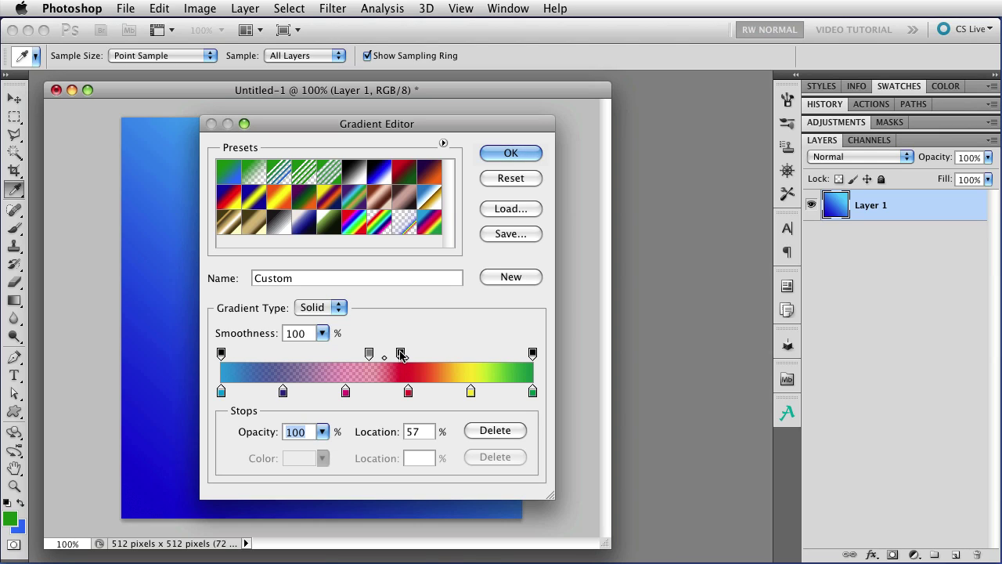
left_click_drag(400, 355, 402, 334)
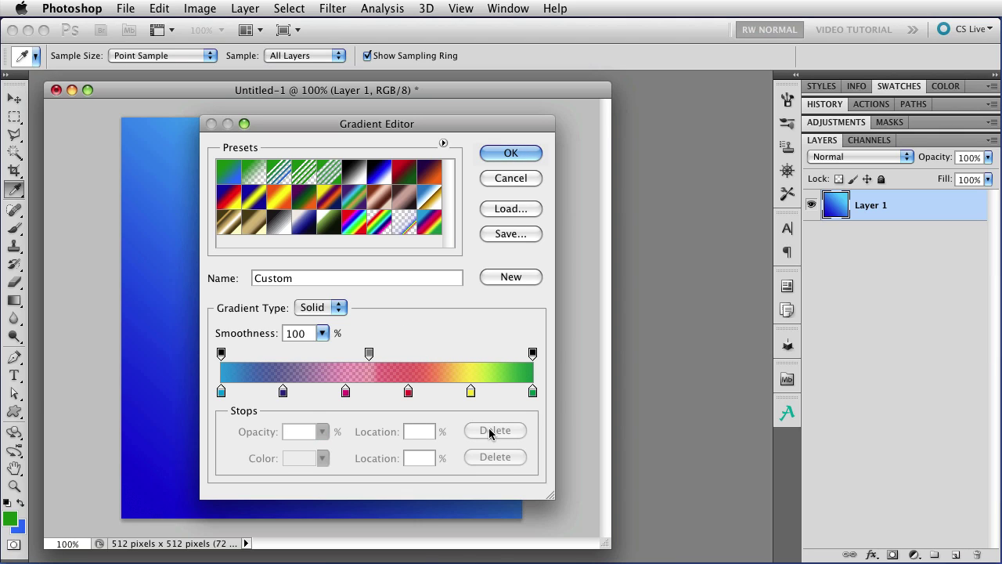
Delete the 48% opacity stop, add and remove a trial 71% colour stop, reselect the 40% stop.
left_click(369, 353)
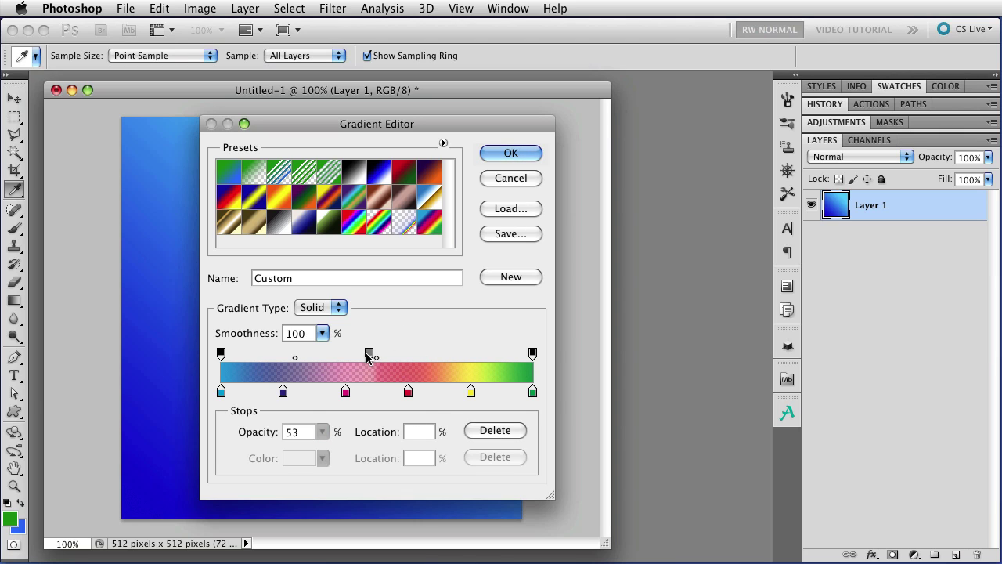
left_click(497, 433)
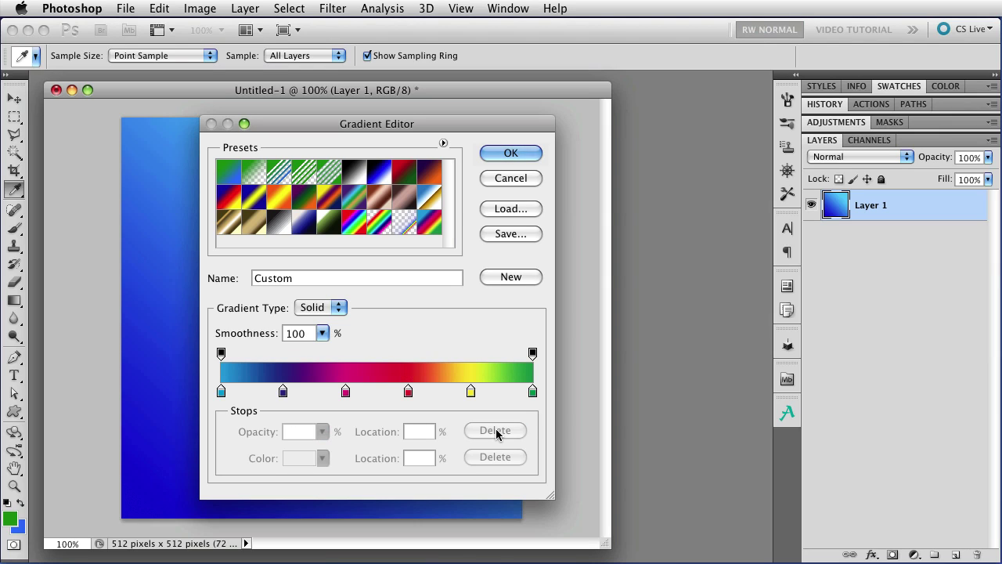
left_click(346, 394)
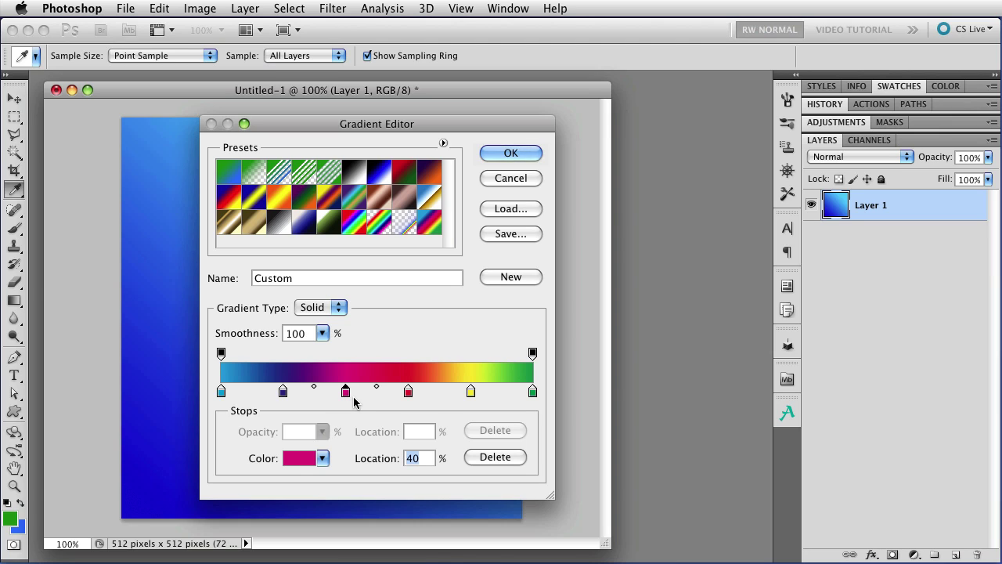
left_click(442, 393)
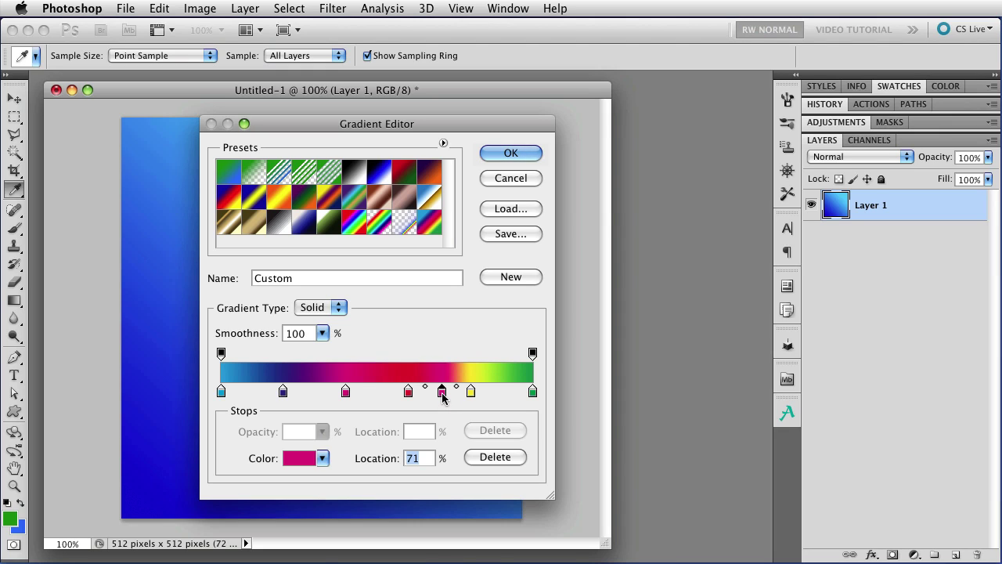
left_click_drag(442, 391, 441, 412)
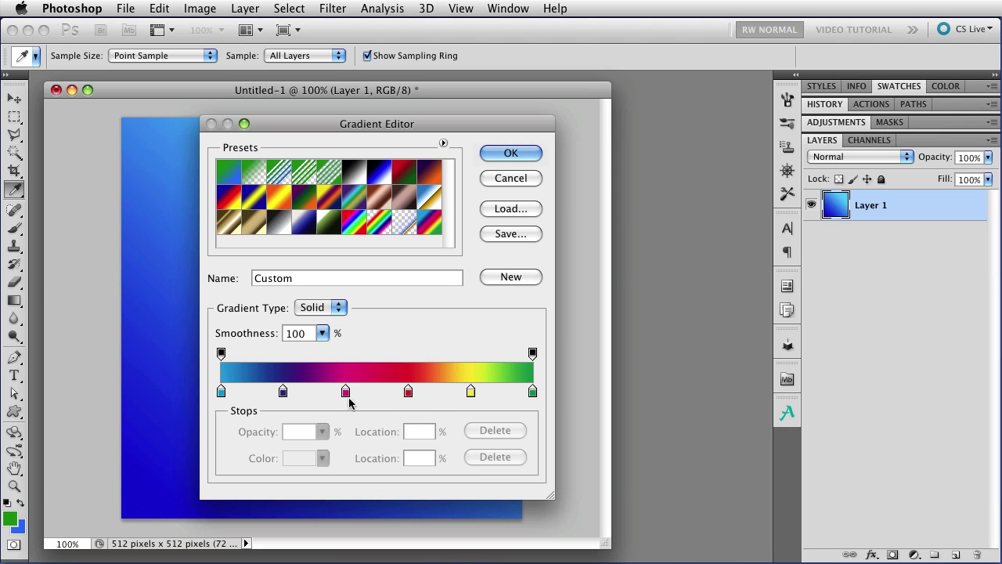
left_click(345, 391)
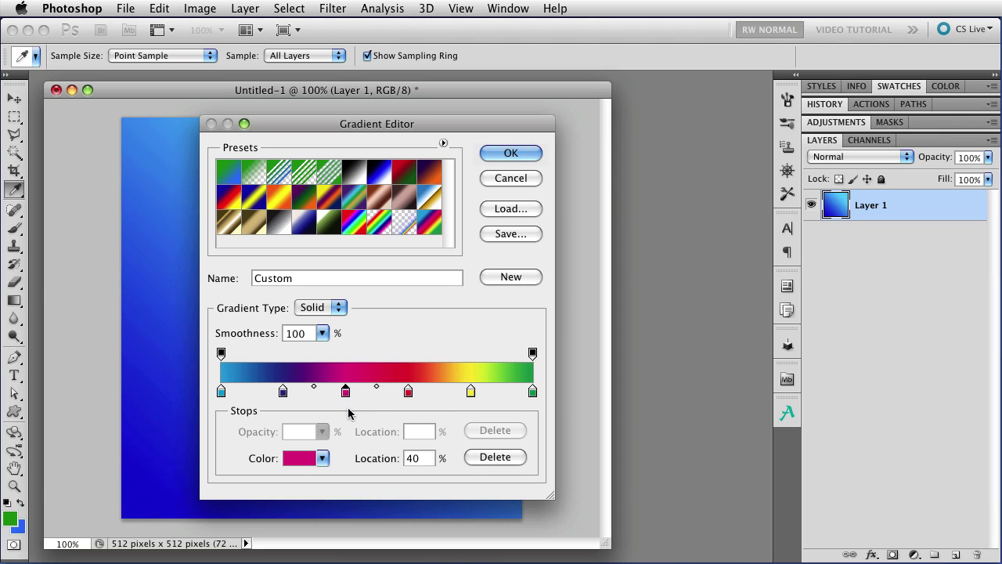
Change the 40% colour stop from magenta to bright purple (hue 270°, 100% saturation and brightness).
left_click(303, 462)
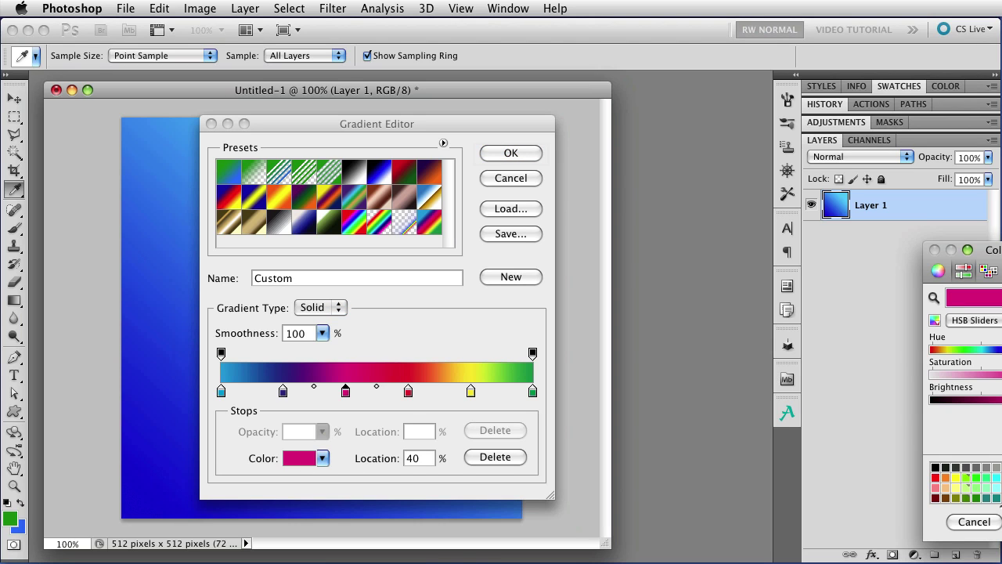
left_click_drag(999, 253, 673, 222)
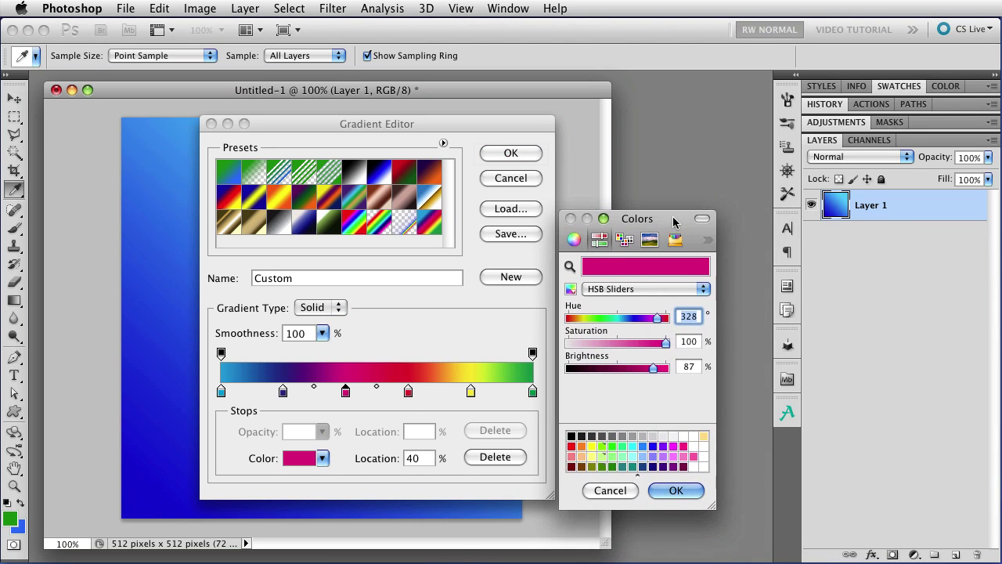
left_click(663, 446)
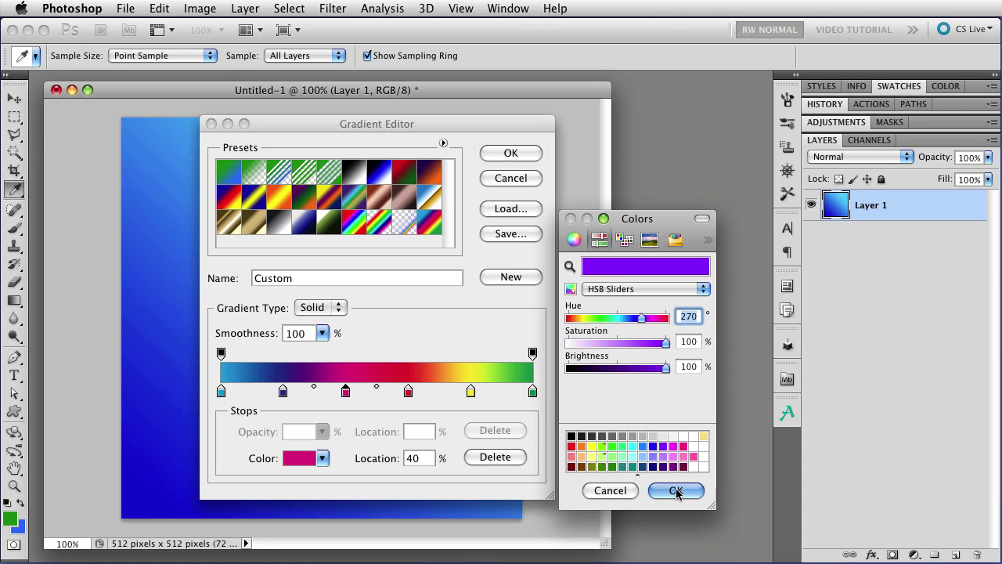
left_click(675, 491)
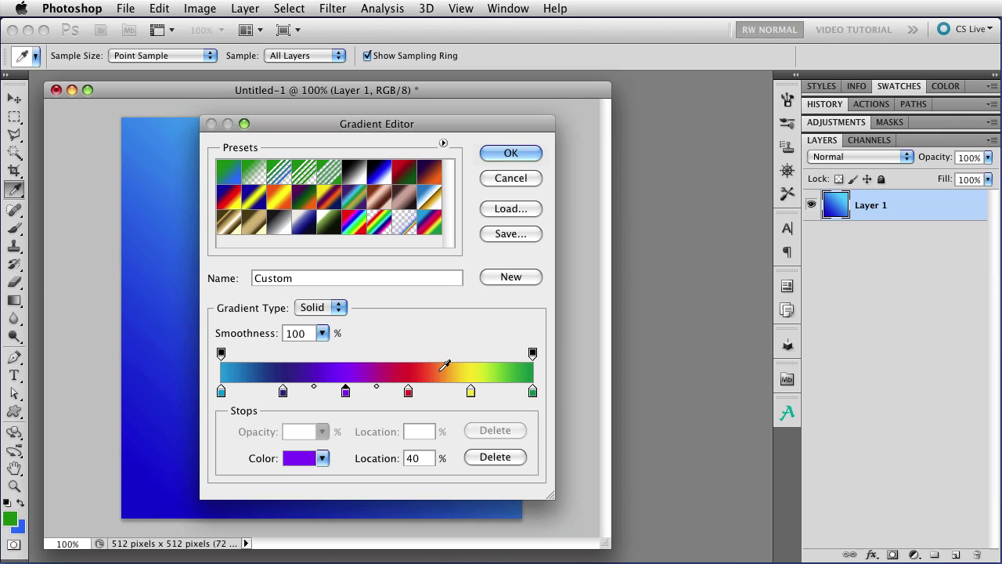
Sample orange, then yellow-green, then dark blue from the gradient for the 40% stop.
left_click(445, 366)
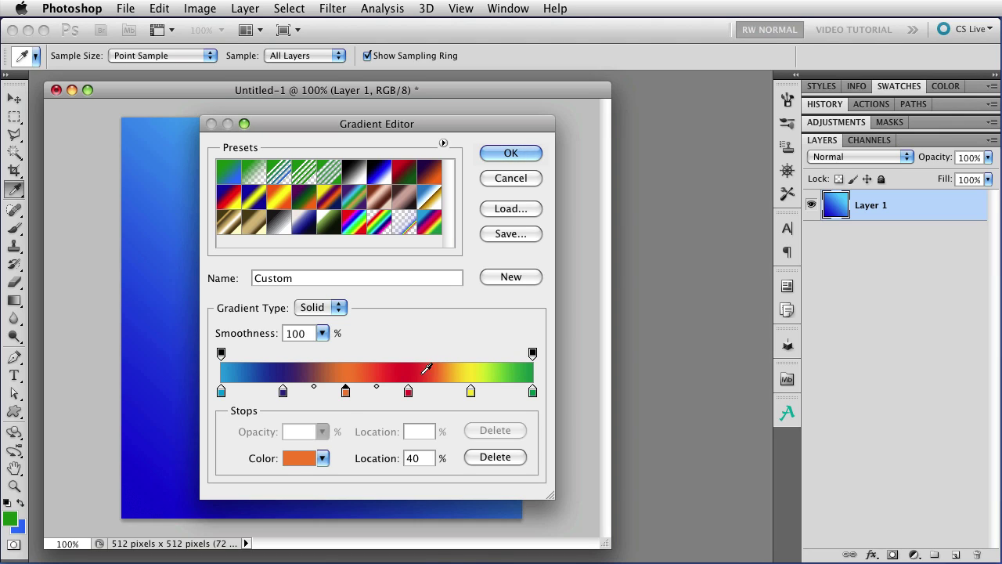
left_click(488, 370)
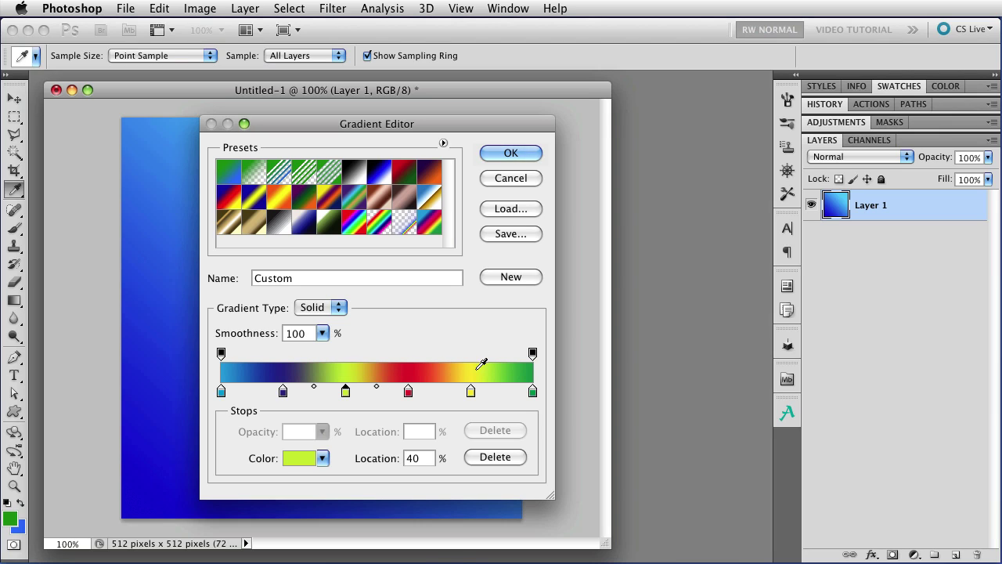
left_click(259, 368)
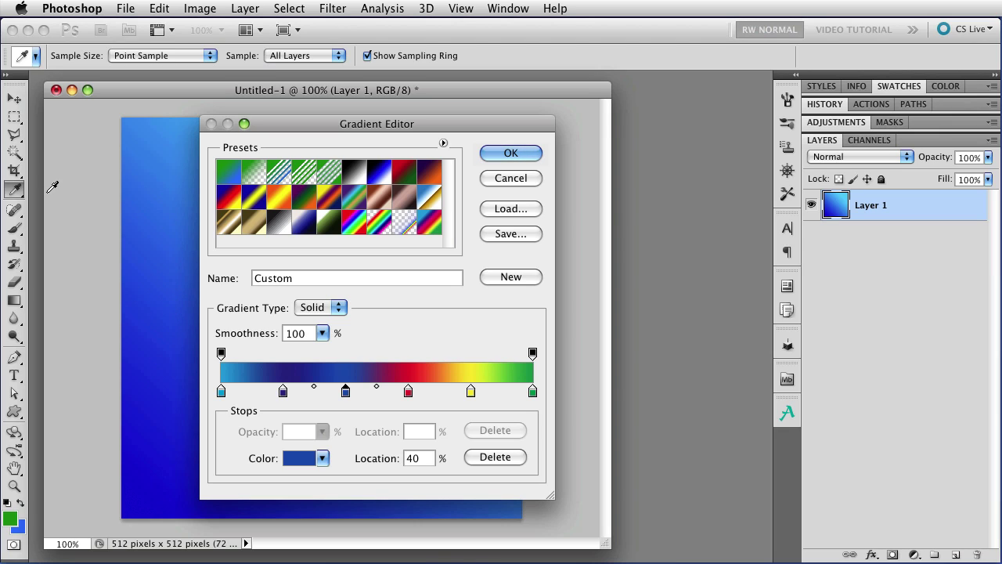
Sample several canvas blues and pasteboard greys for the 40% stop, ending on a light grey.
left_click(153, 200)
left_click(167, 365)
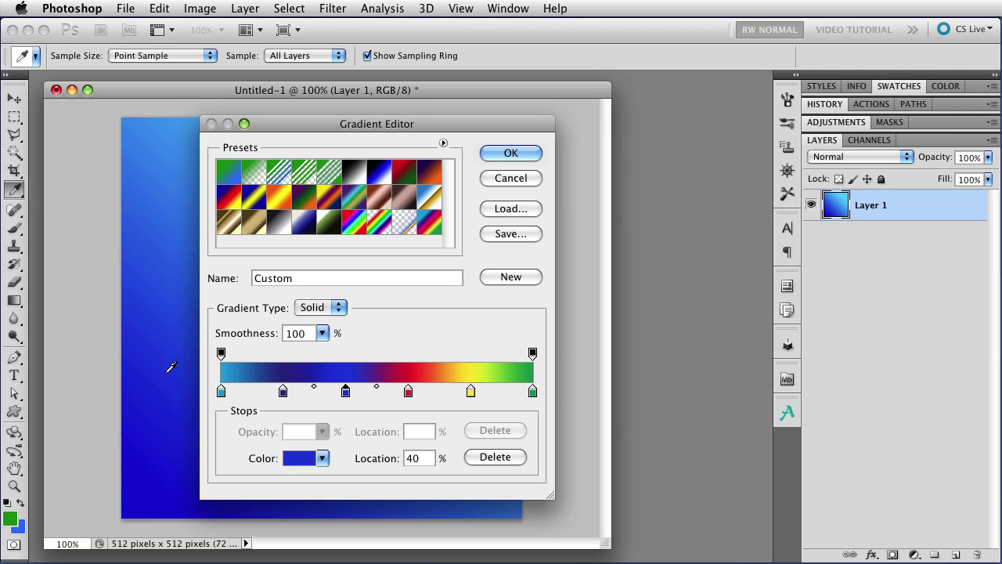
left_click(163, 404)
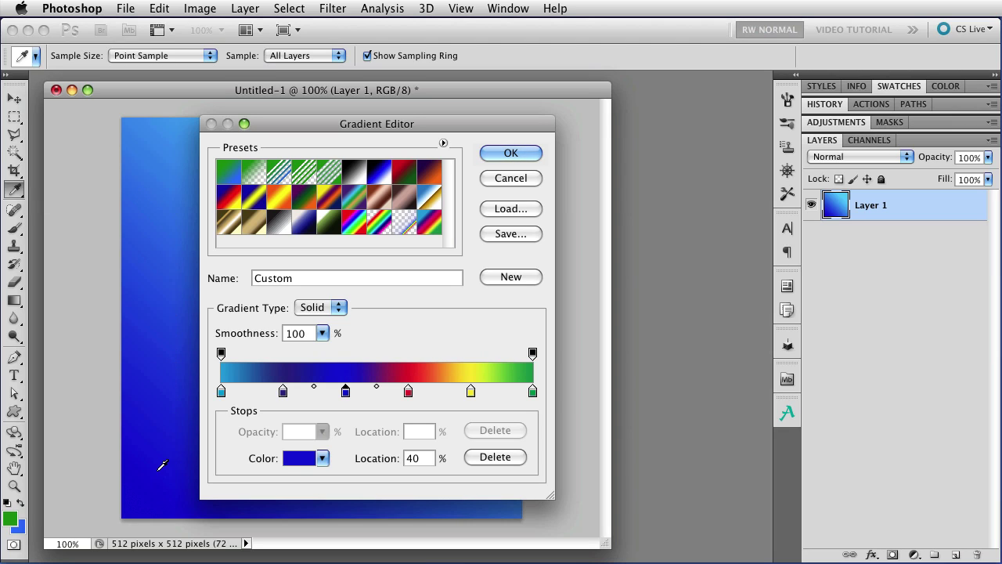
left_click(161, 217)
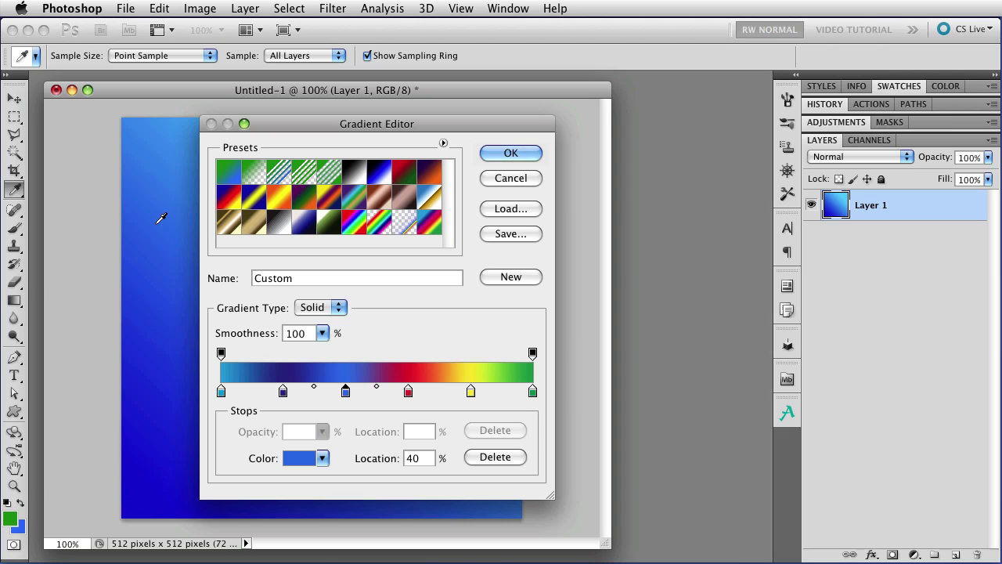
left_click(118, 240)
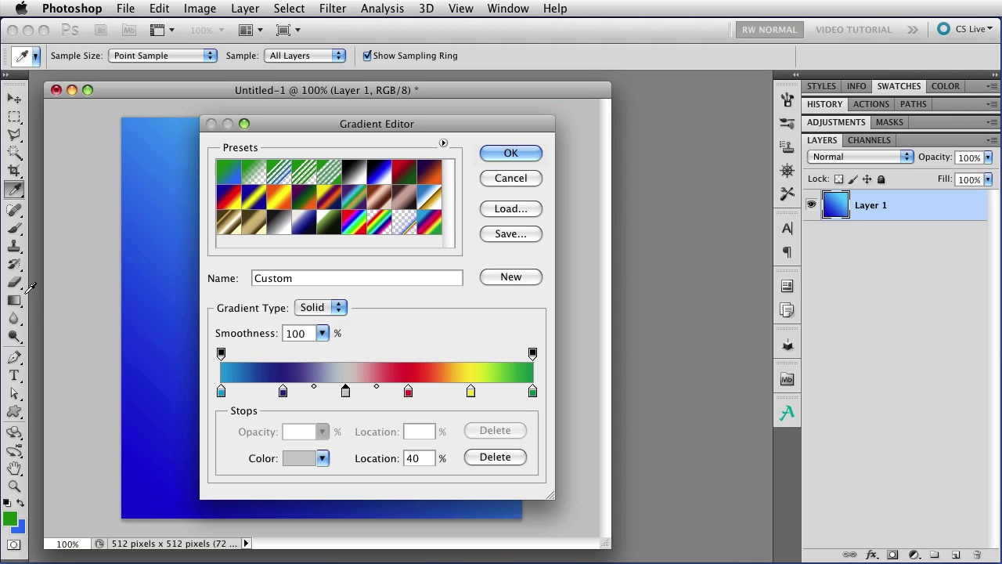
left_click(145, 413)
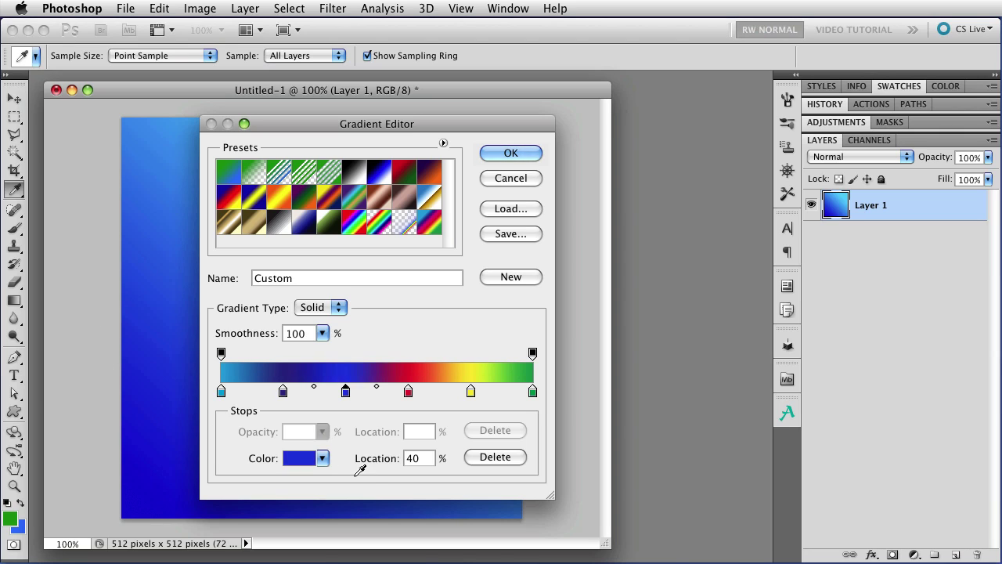
left_click_drag(407, 479, 1001, 407)
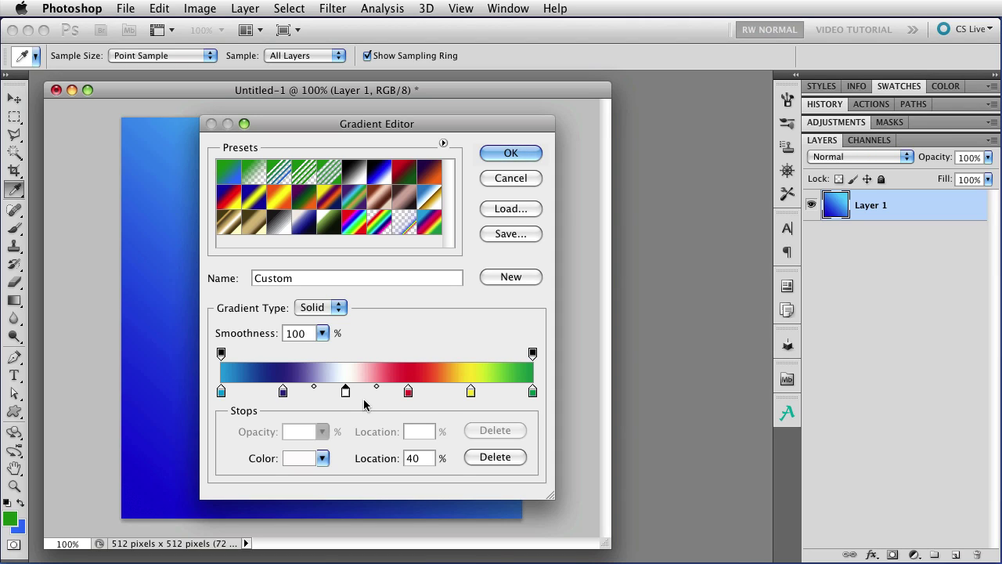
Try the foreground green on the 40% stop, then set it to the background blue.
left_click(323, 459)
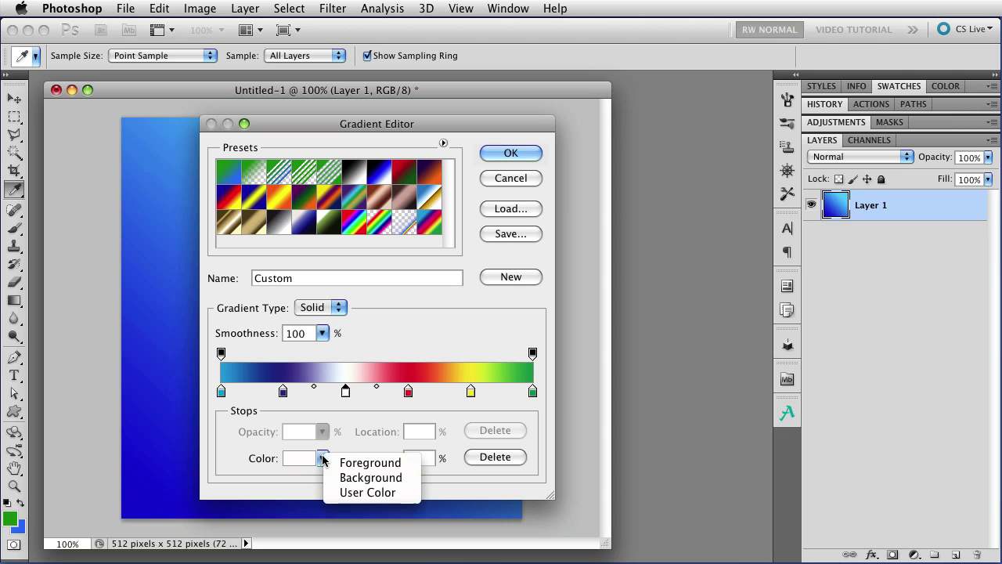
left_click(390, 470)
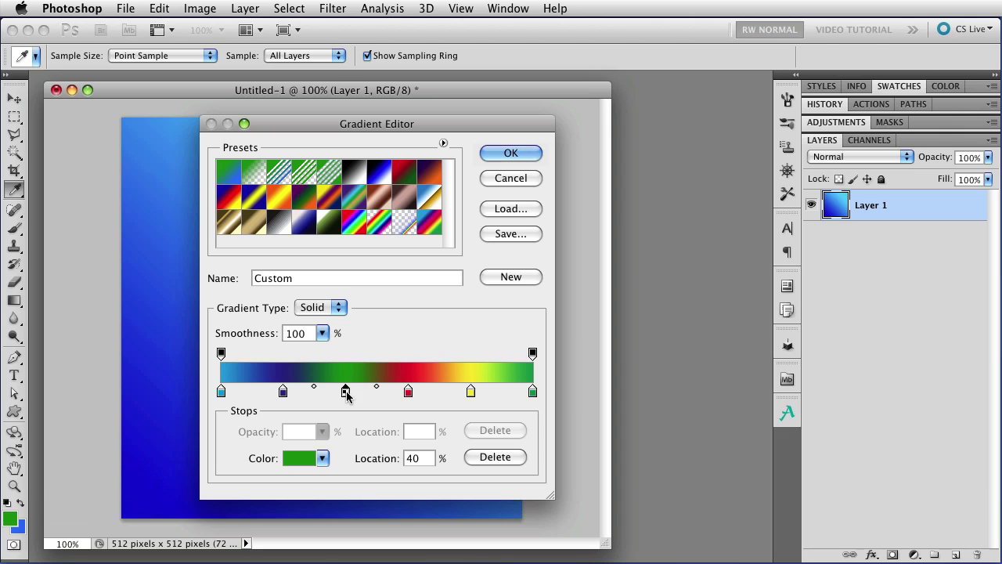
left_click(322, 458)
left_click(344, 481)
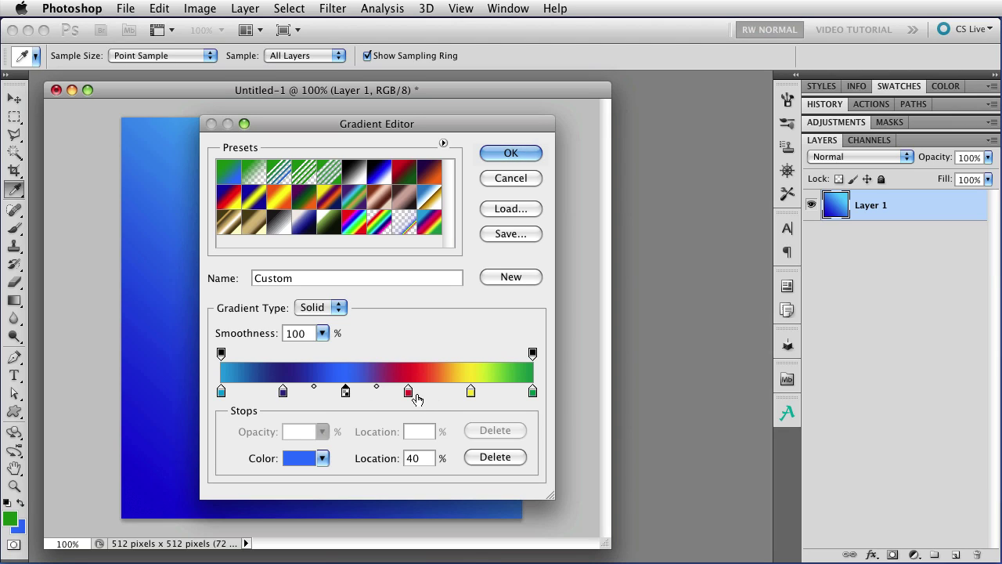
Remove the red stop, move the blue stop to 47%, and accept the gradient.
left_click_drag(408, 391, 412, 423)
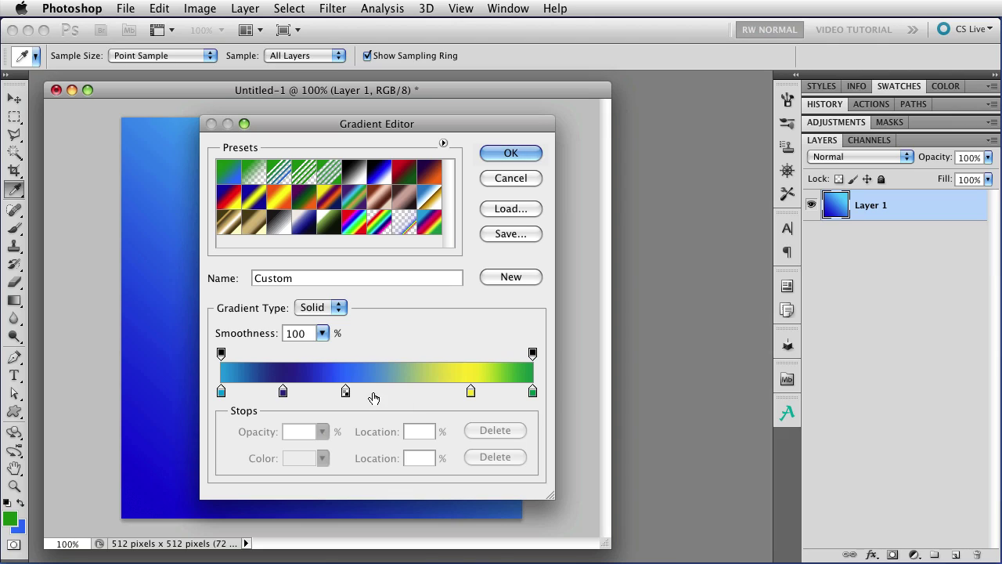
left_click_drag(346, 392, 368, 400)
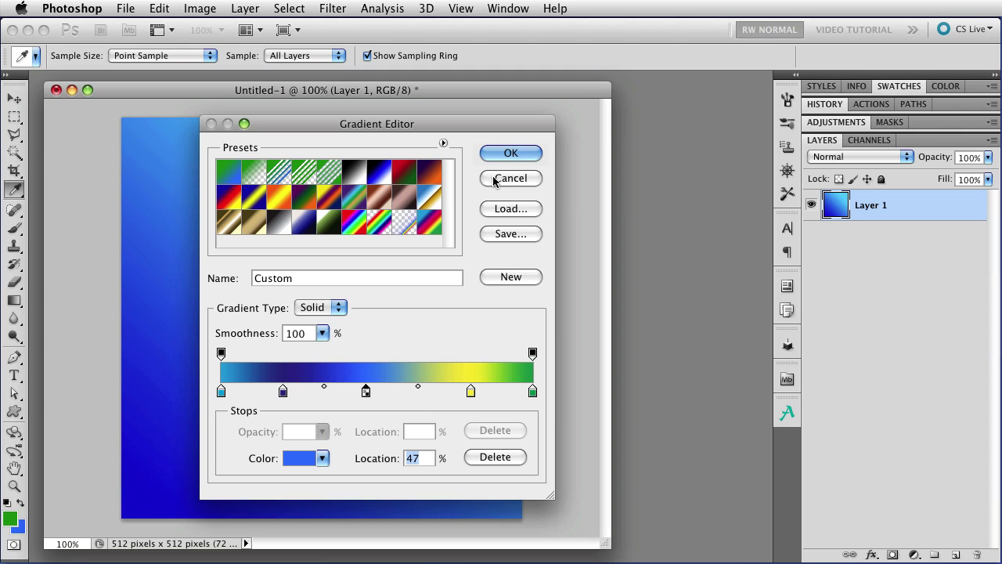
left_click(500, 152)
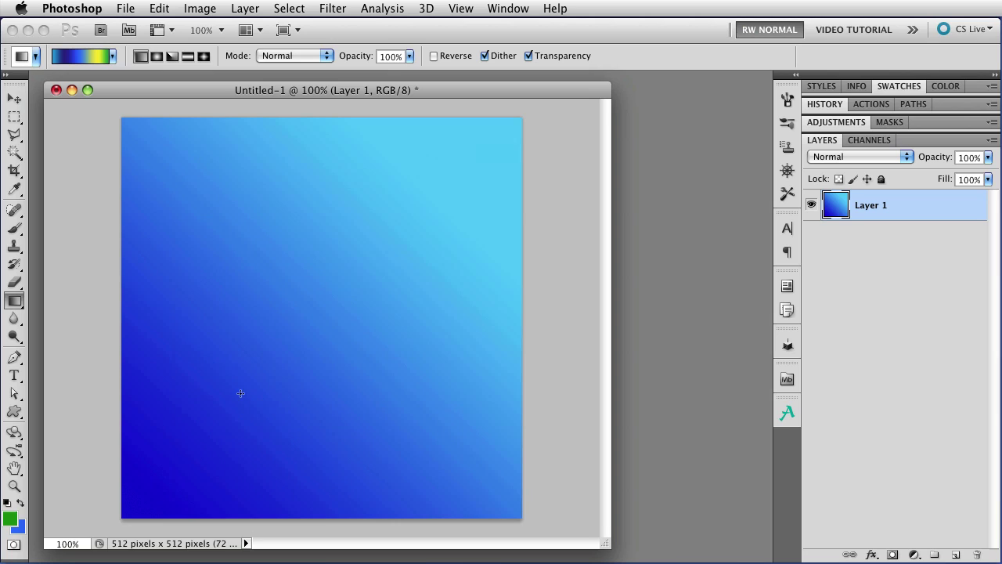
Fill the layer with the gradient from lower left to upper right, then reopen the Gradient Editor.
left_click_drag(195, 461, 458, 143)
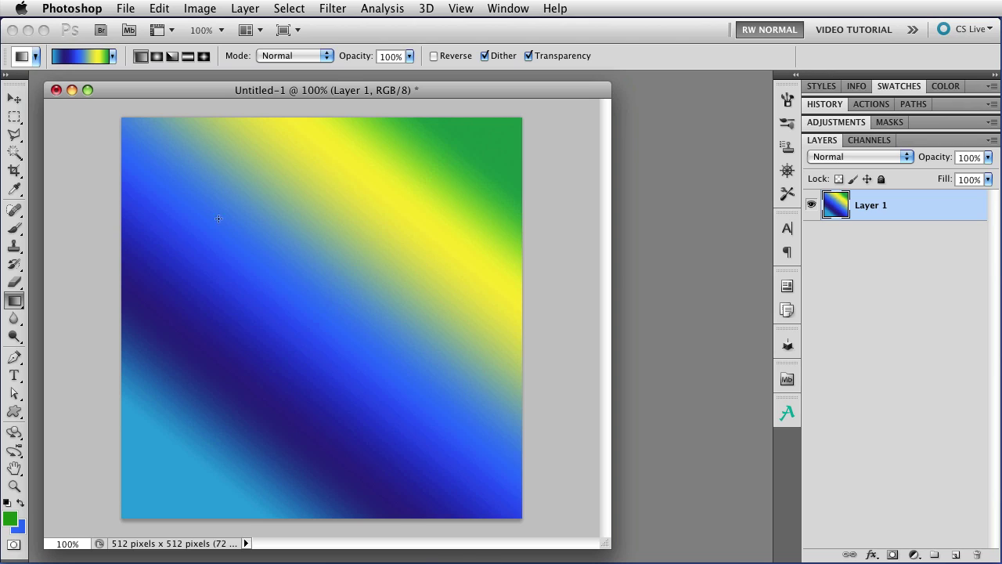
left_click(86, 60)
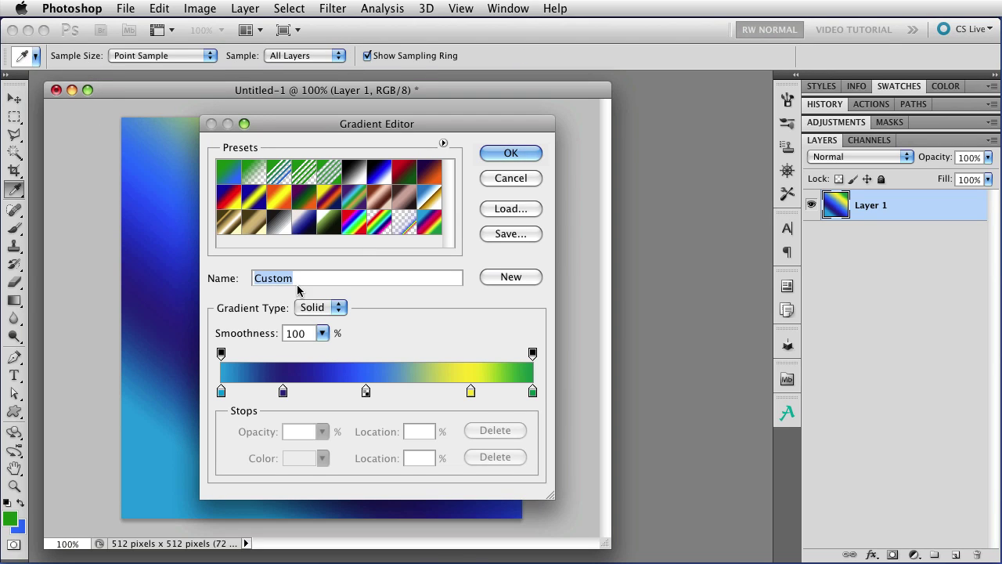
Name the gradient 'Fred', add it as a new preset, and confirm the Gradient Editor.
type("Fred")
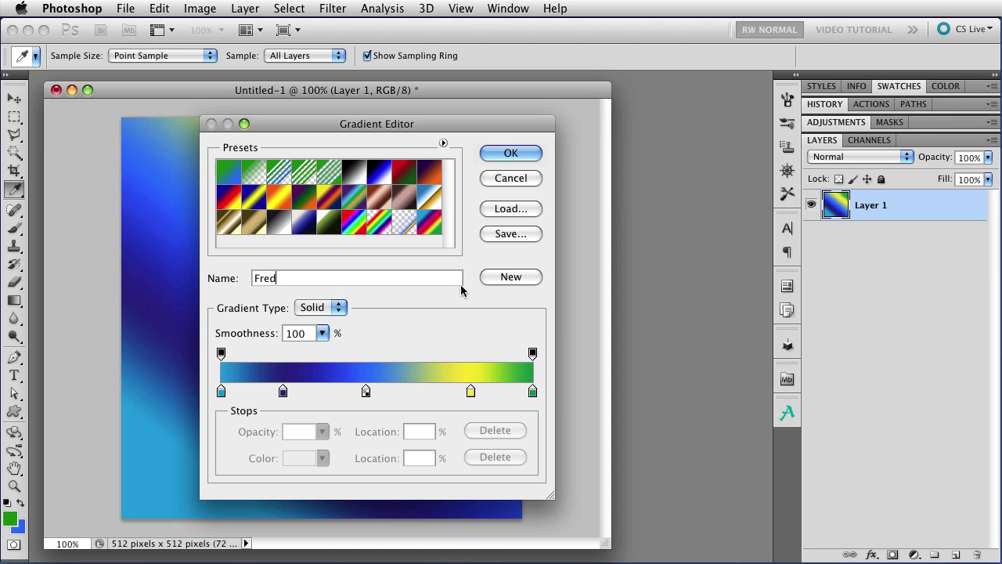
left_click(494, 279)
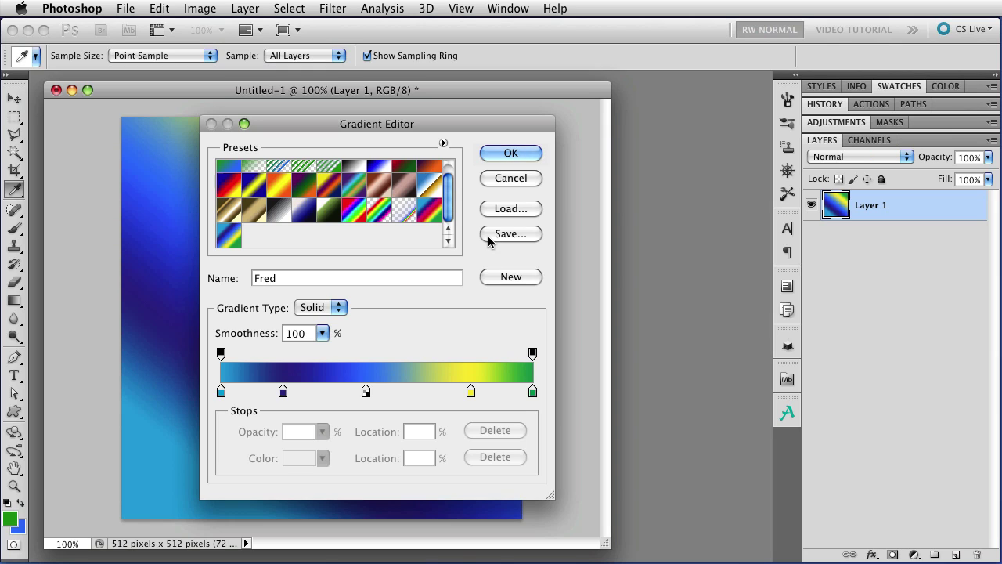
left_click(501, 153)
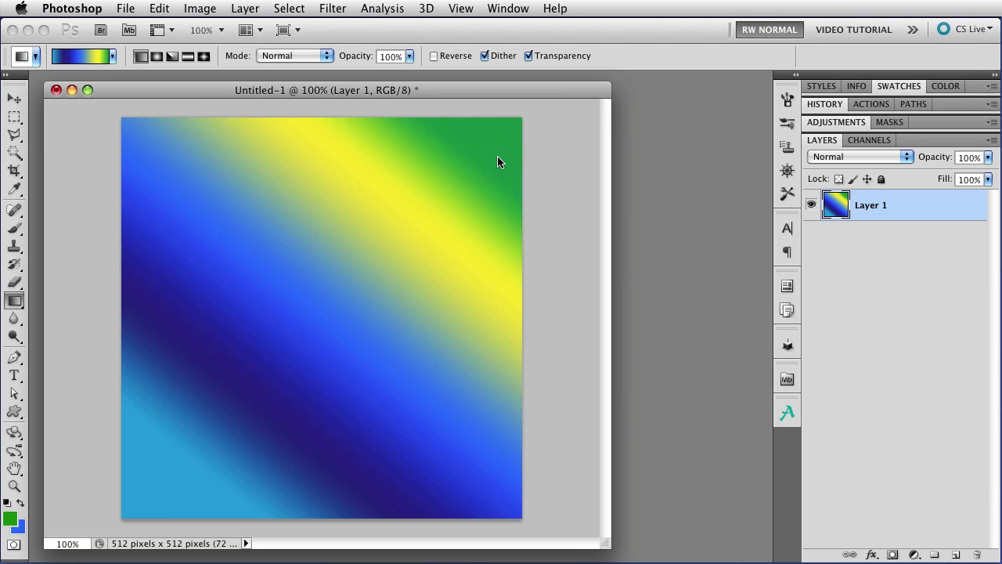
Open the Preset Manager for gradients from the gradient picker's flyout menu.
left_click(111, 56)
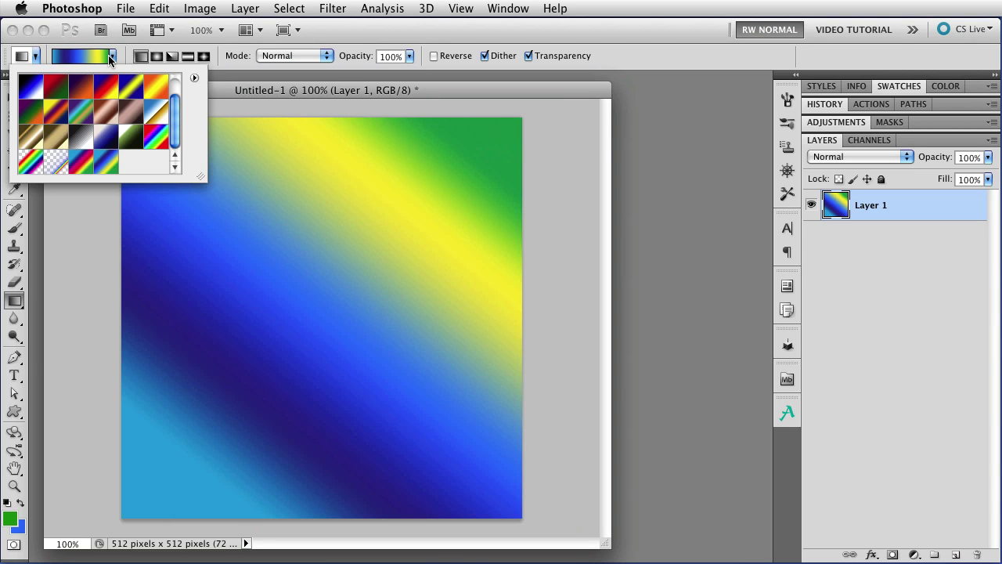
left_click(193, 82)
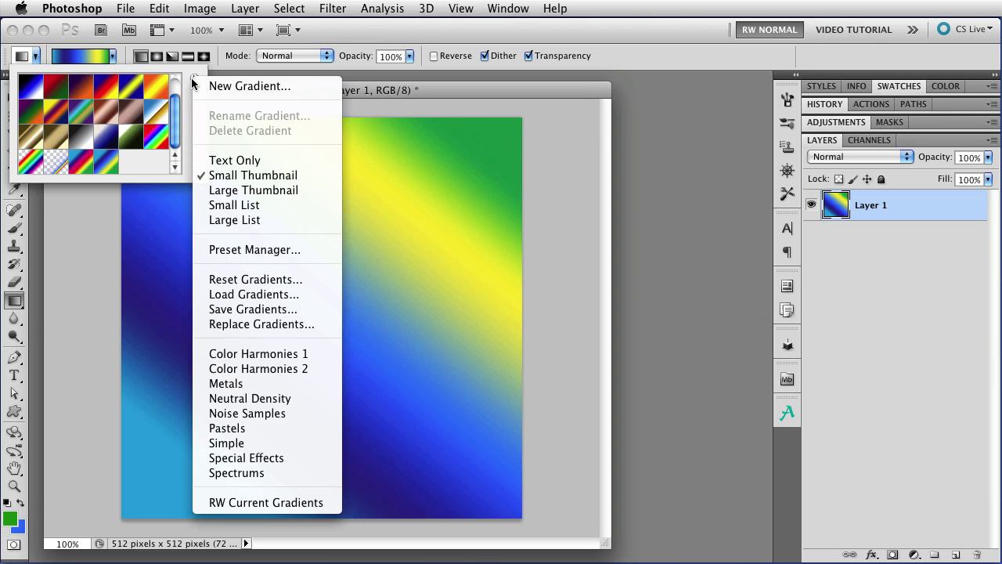
left_click(258, 251)
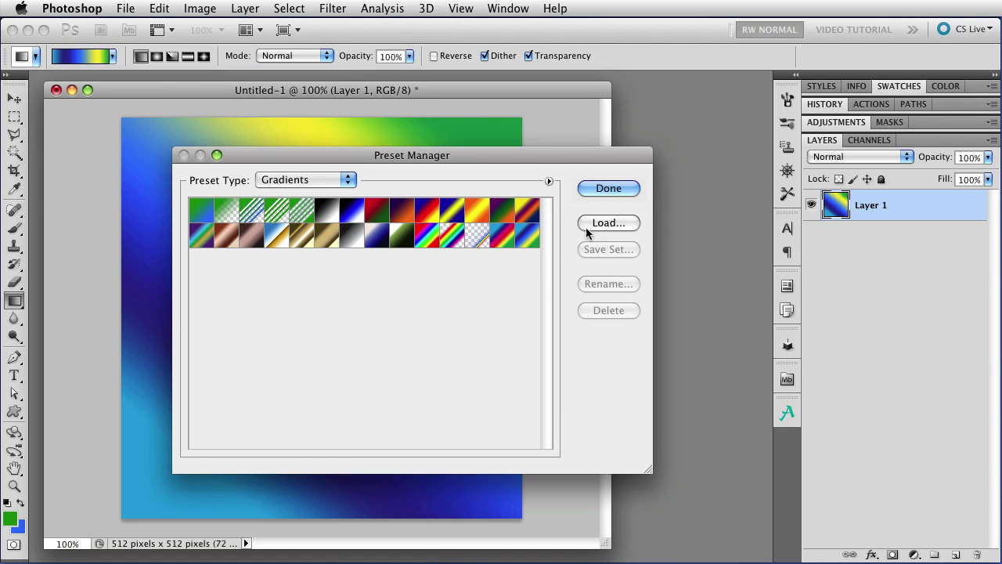
Select the new Fred swatch at the end of the gradient presets, then close the manager.
left_click(524, 245)
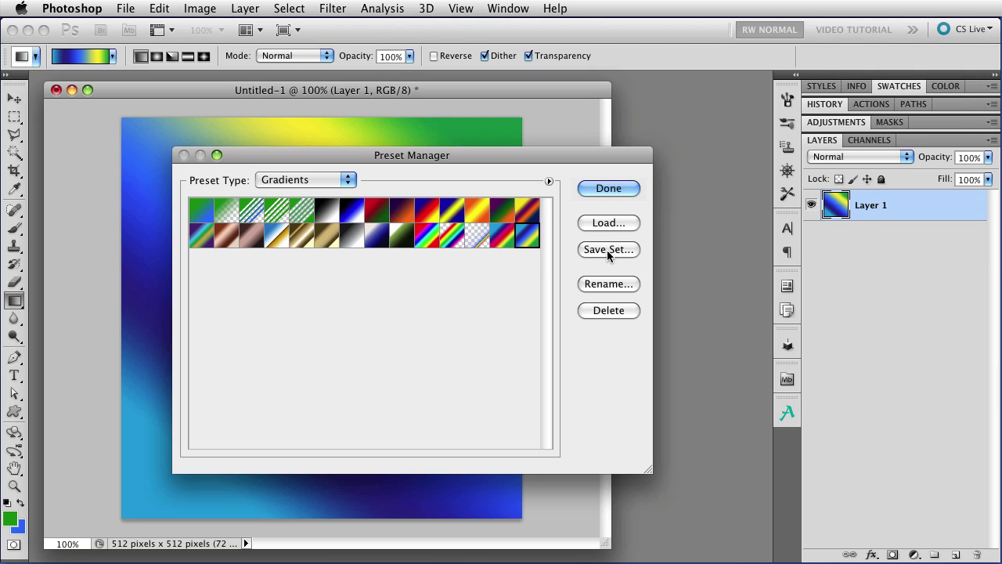
left_click(596, 188)
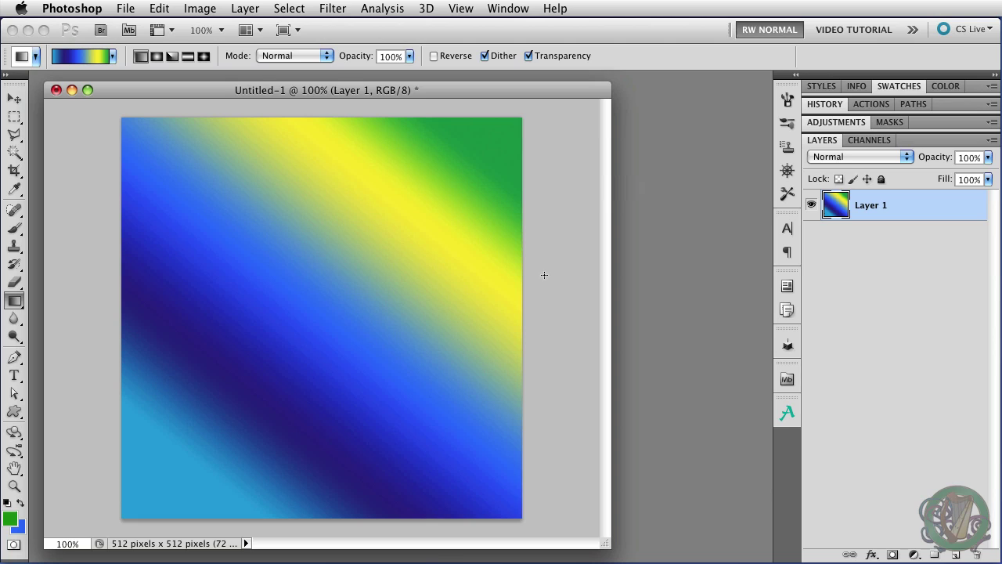